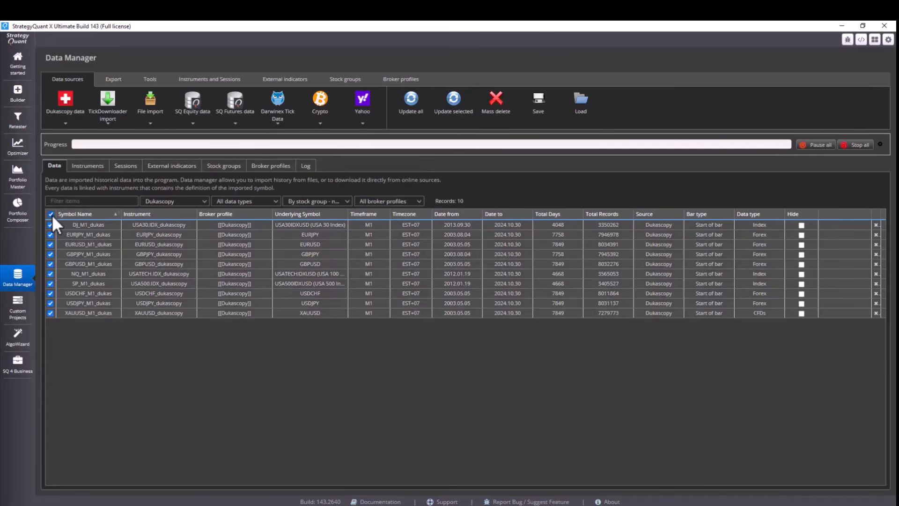
# Step: Update the data for all selected symbols and browse the broker profiles list
pyautogui.click(453, 111)
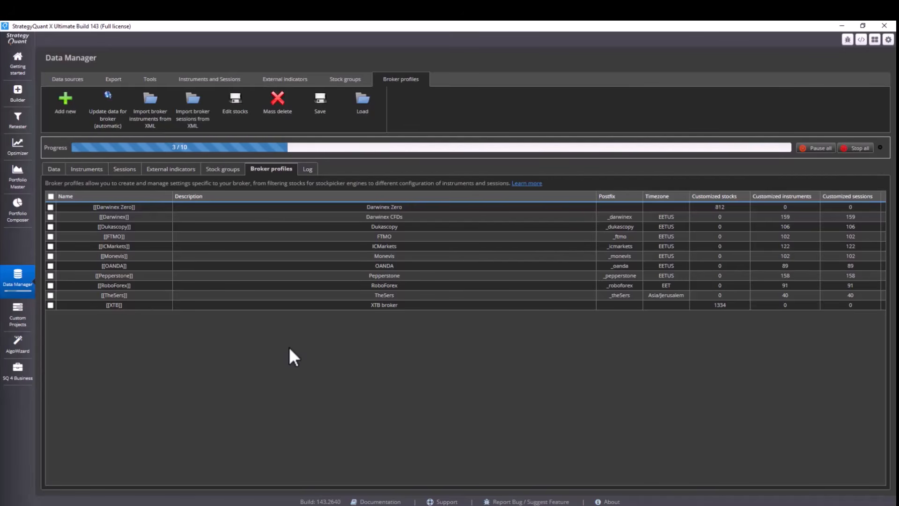
pyautogui.click(206, 225)
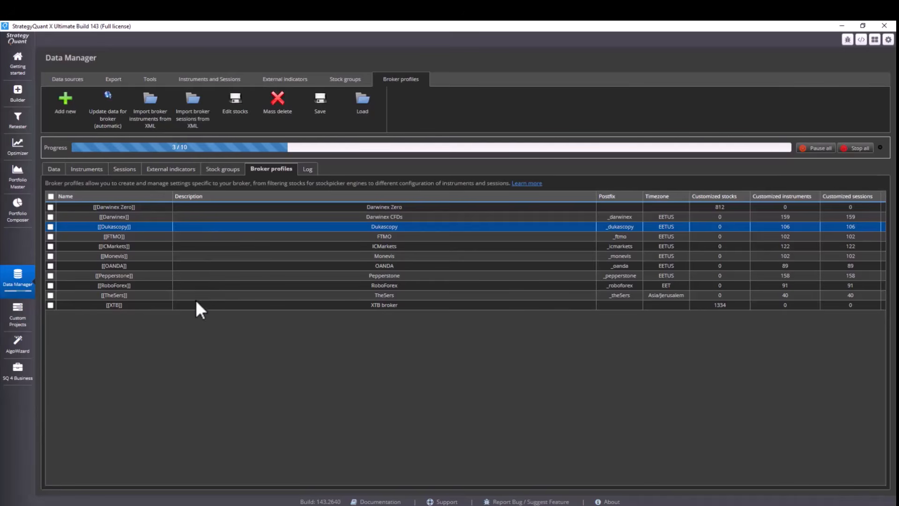
pyautogui.click(218, 216)
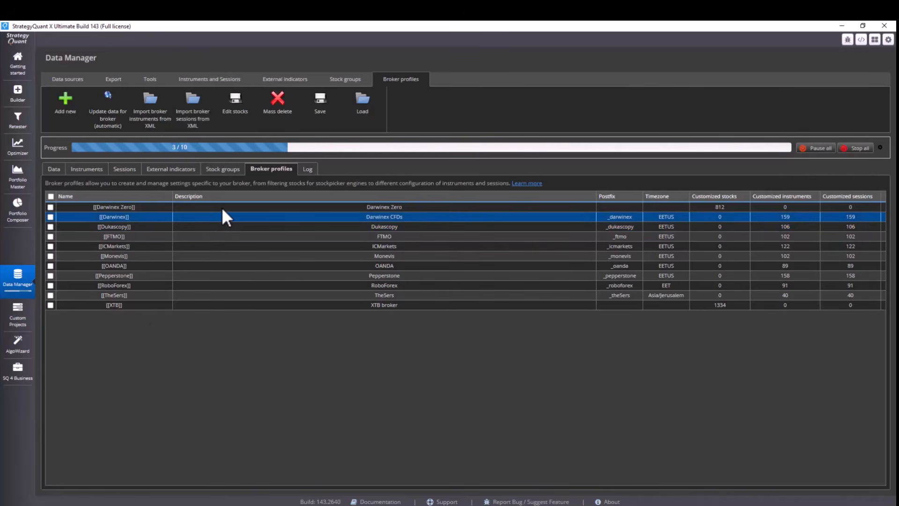
pyautogui.click(221, 207)
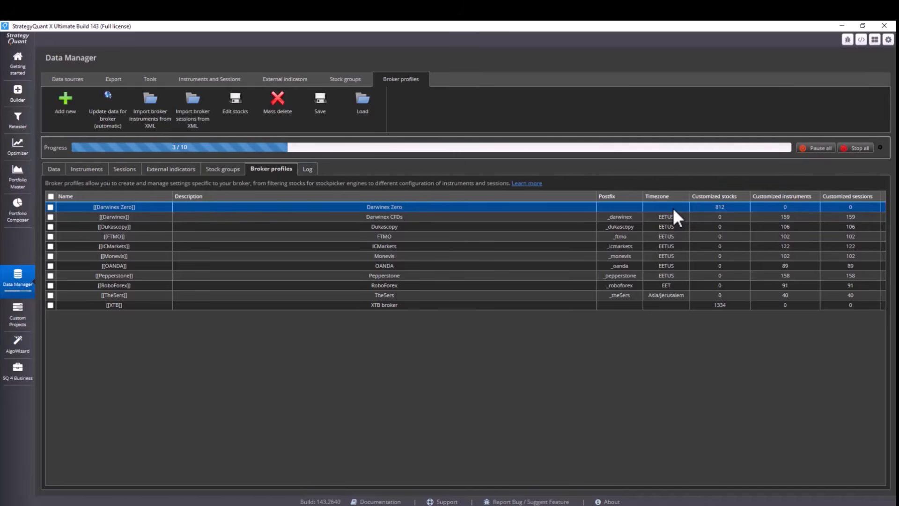
pyautogui.click(587, 216)
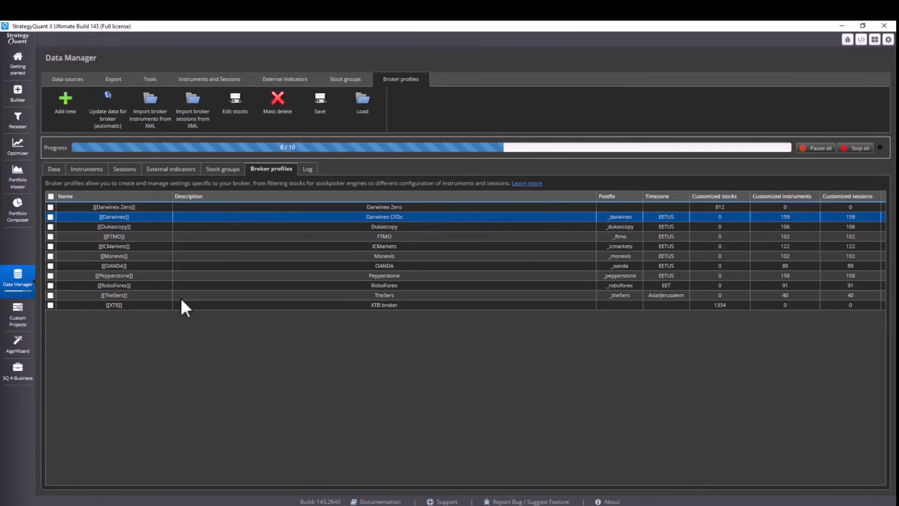
pyautogui.click(193, 341)
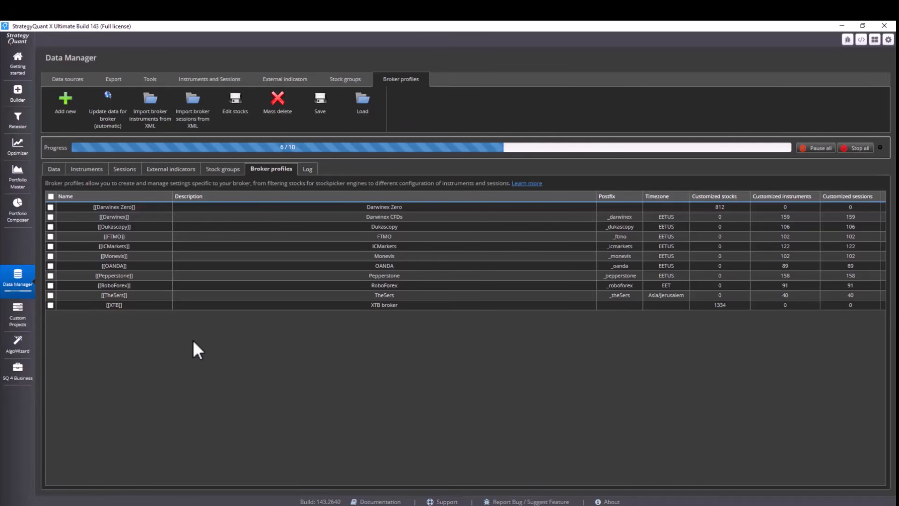
pyautogui.click(68, 79)
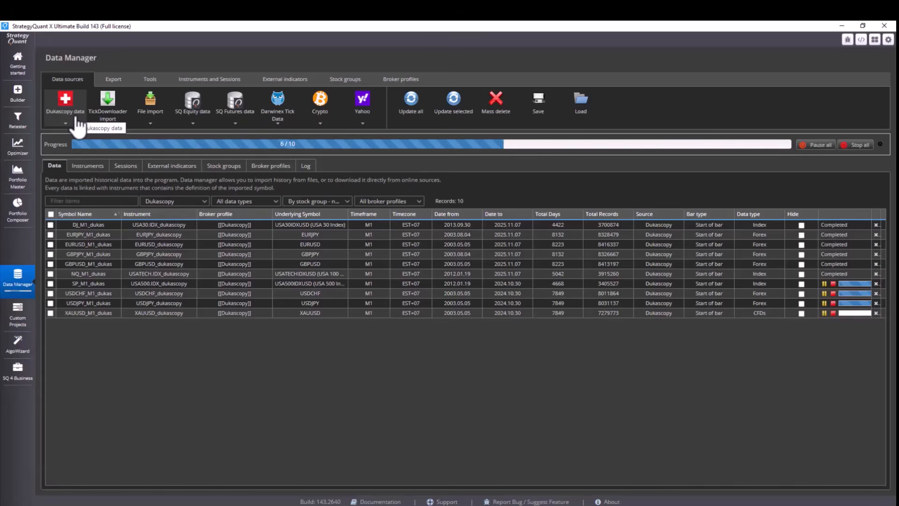
# Step: Open the Add Dukascopy data dialog and choose M1 data with the [[Dukascopy]] broker profile
pyautogui.click(77, 121)
pyautogui.click(81, 137)
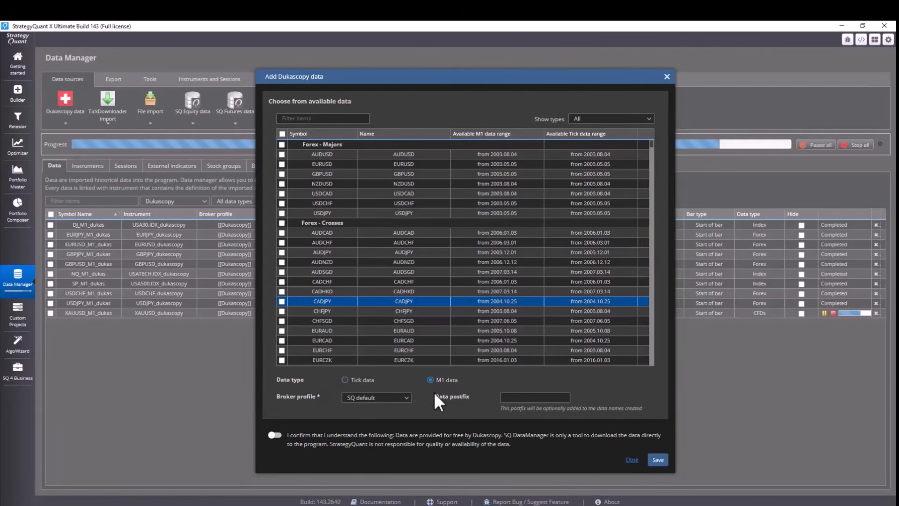
pyautogui.click(444, 384)
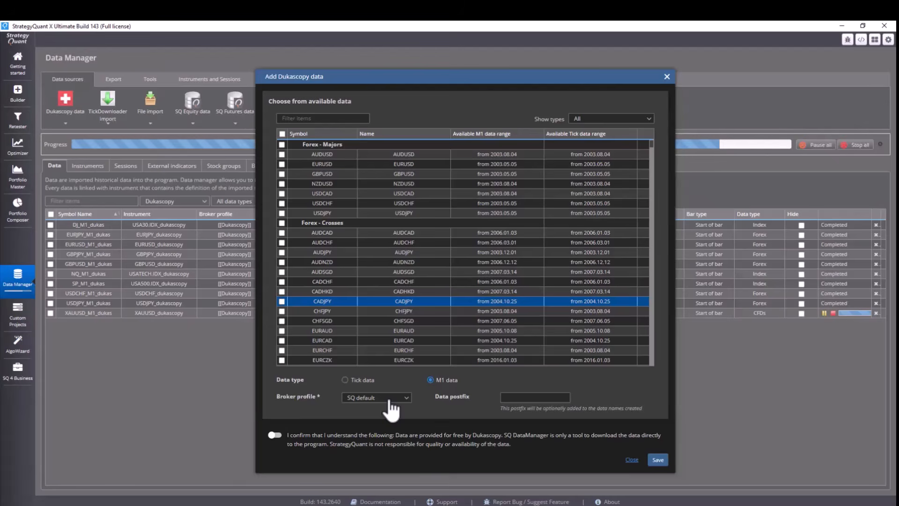
pyautogui.click(358, 380)
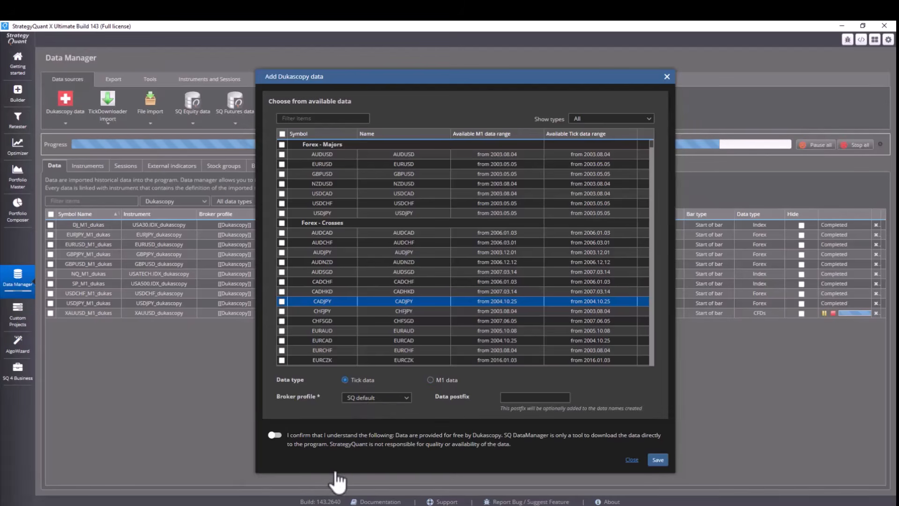
pyautogui.click(430, 379)
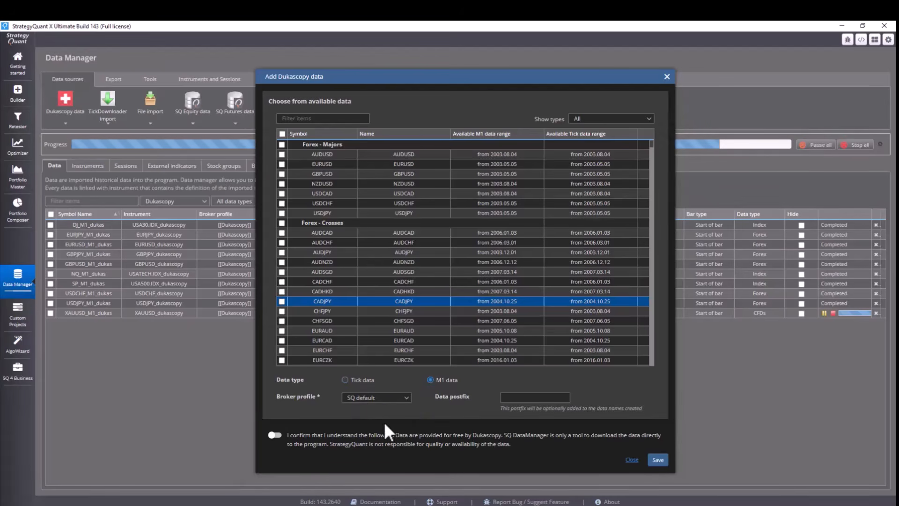
pyautogui.click(372, 398)
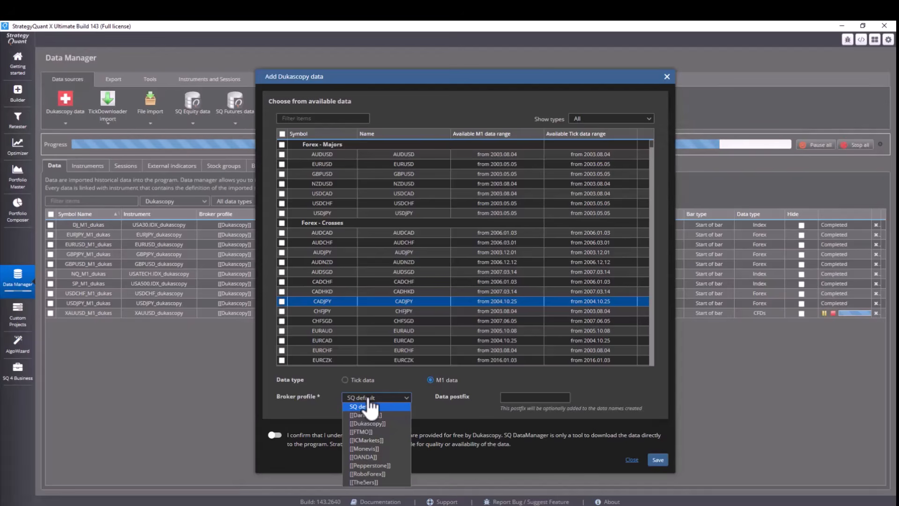
pyautogui.click(368, 423)
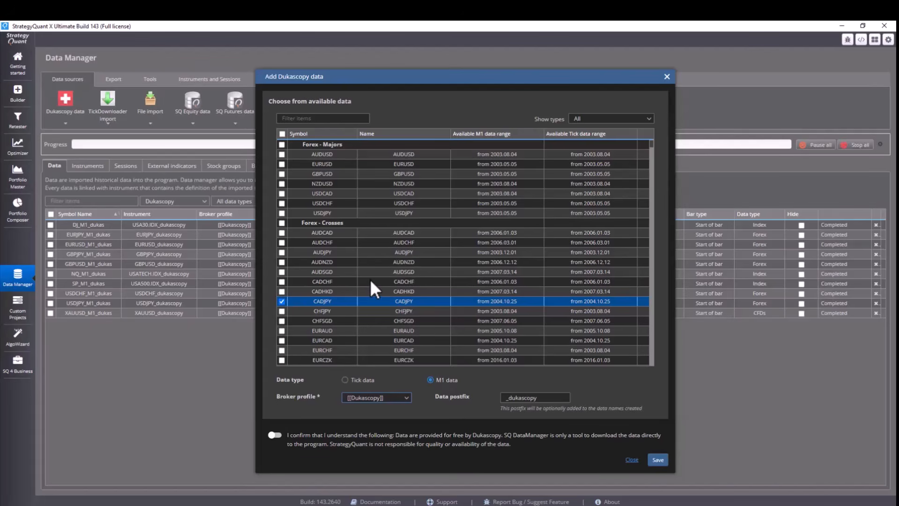
# Step: Select the JPNIDXJPY symbol from the Asia/Pacific indices
pyautogui.scroll(-12, 370, 279)
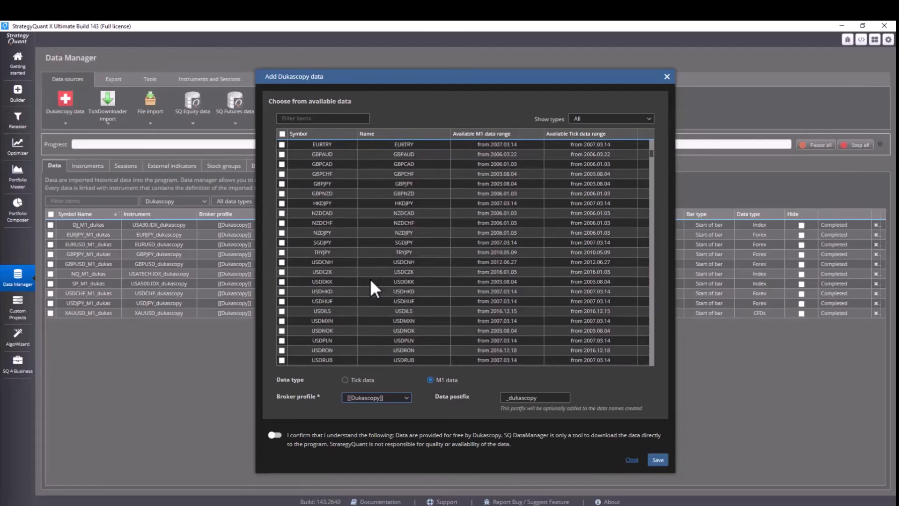
pyautogui.scroll(-5, 370, 279)
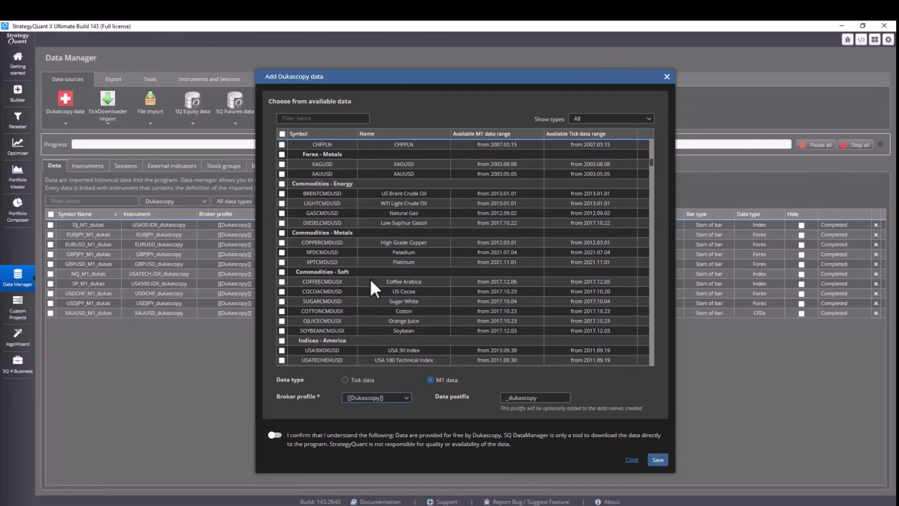
pyautogui.scroll(-4, 364, 283)
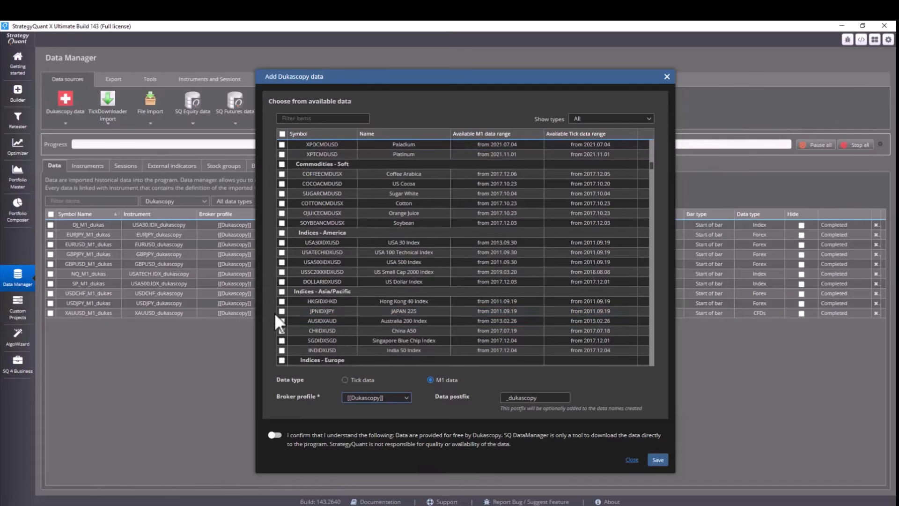
pyautogui.click(281, 312)
# Step: Accept the data confirmation, shorten the data postfix to _dukas, and save
pyautogui.click(274, 434)
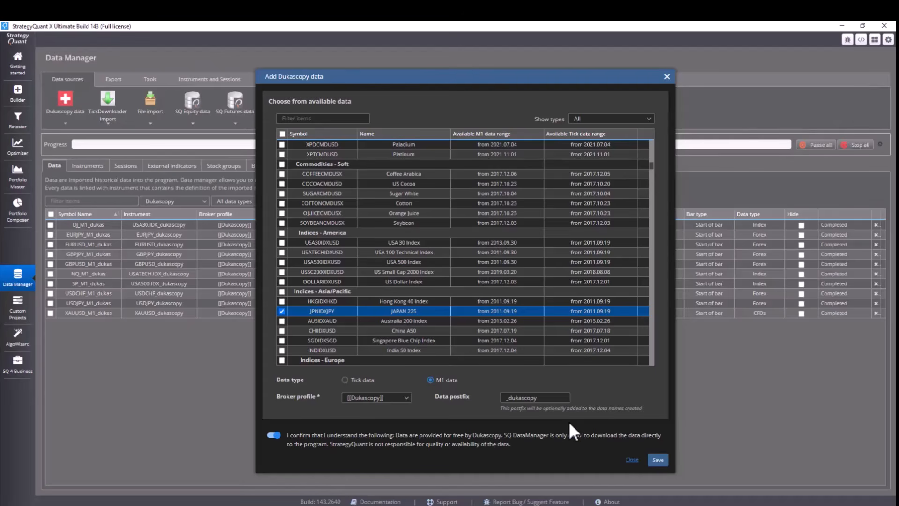
pyautogui.click(553, 397)
pyautogui.press('BackSpace')
pyautogui.press('BackSpace')
pyautogui.press('BackSpace')
pyautogui.click(656, 460)
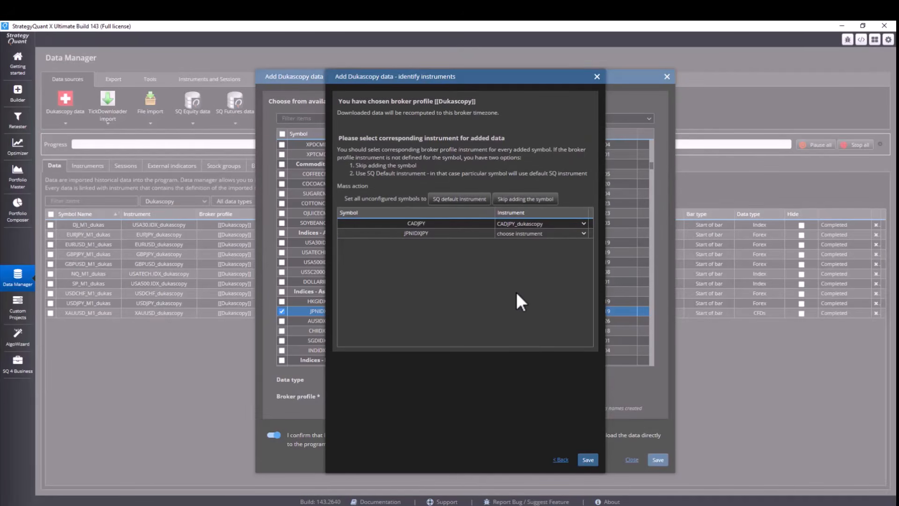
# Step: Assign the JPN.IDX_dukascopy instrument to the JPNIDXJPY symbol and save
pyautogui.click(556, 233)
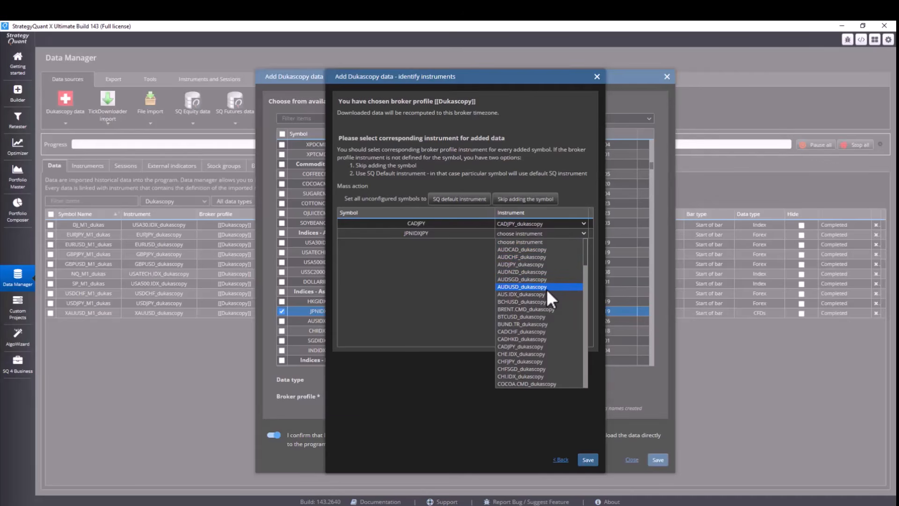
pyautogui.scroll(-5, 546, 289)
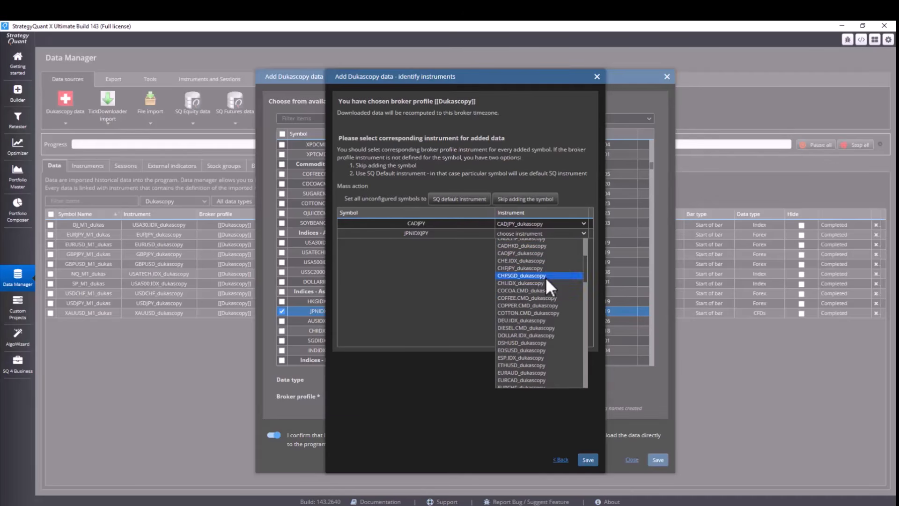
pyautogui.click(546, 277)
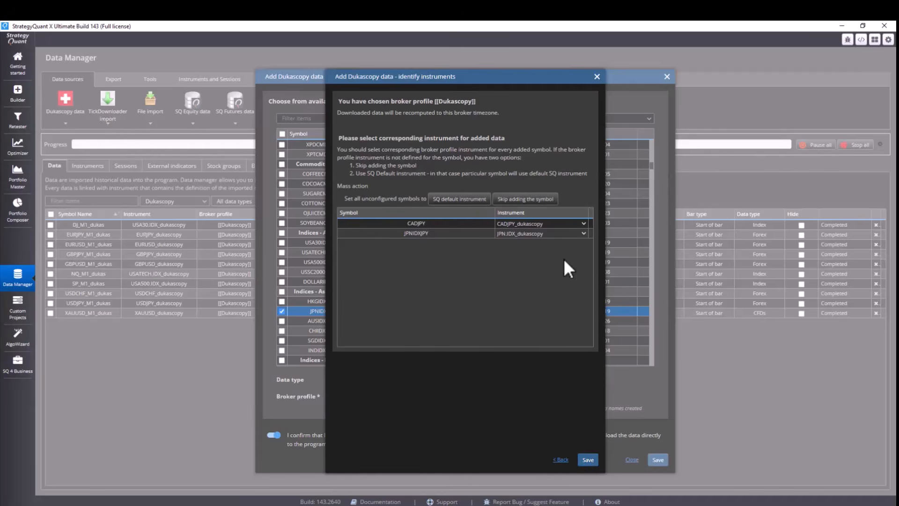
pyautogui.click(588, 460)
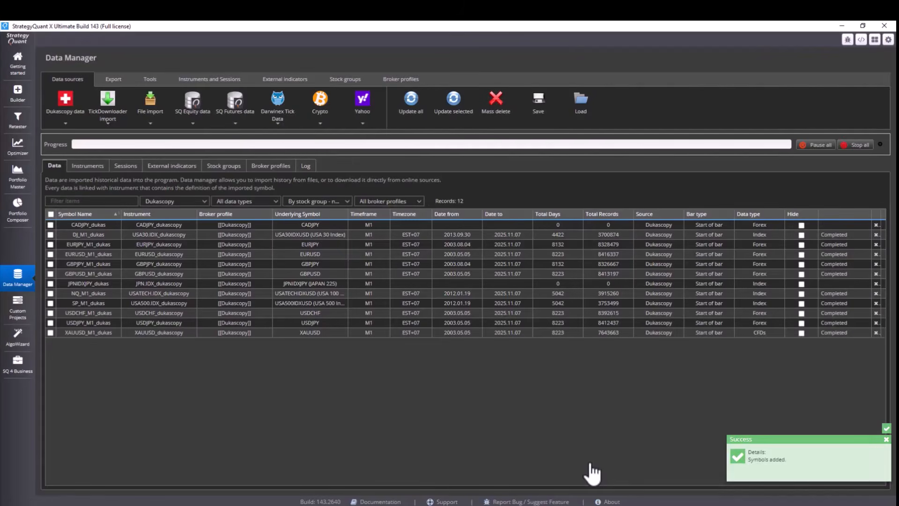
# Step: Select the new CADJPY and JPNIDXJPY data rows
pyautogui.click(50, 283)
pyautogui.click(51, 226)
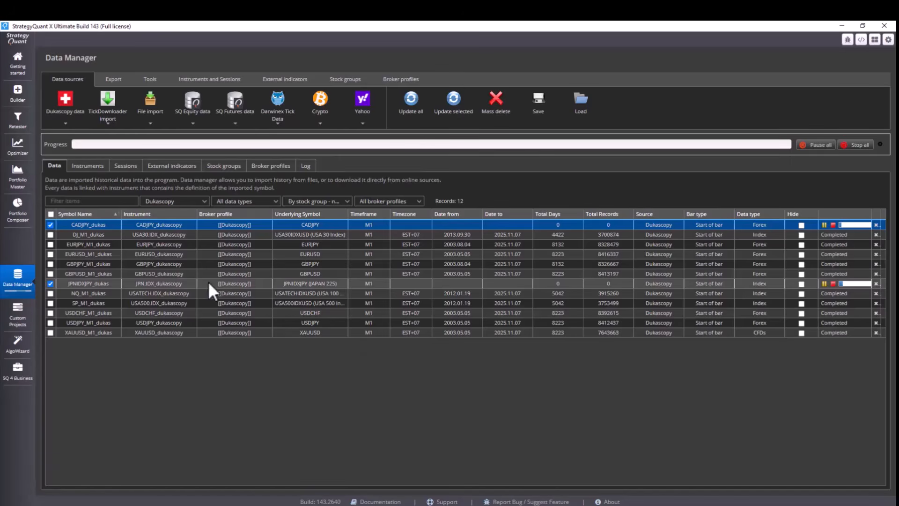
# Step: Review the instruments filtered to the [[Dukascopy]] broker profile, sorted by default slippage
pyautogui.click(88, 166)
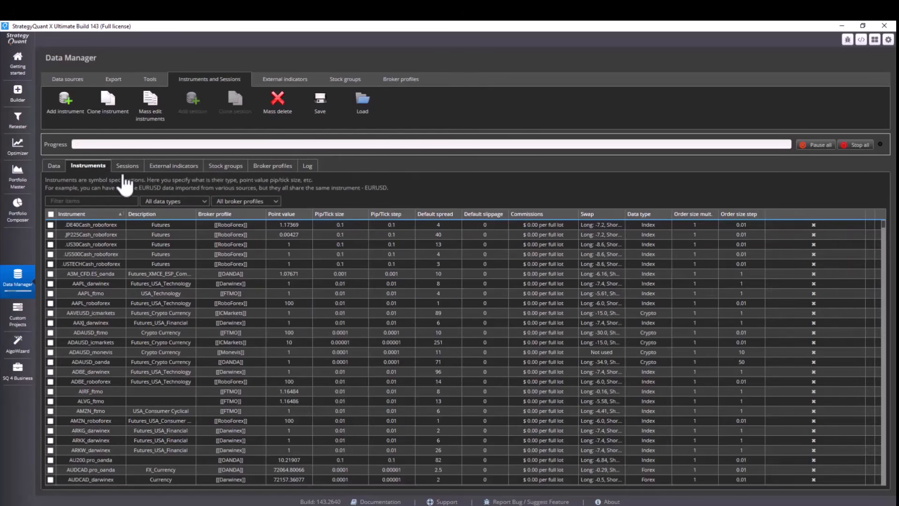
pyautogui.click(248, 201)
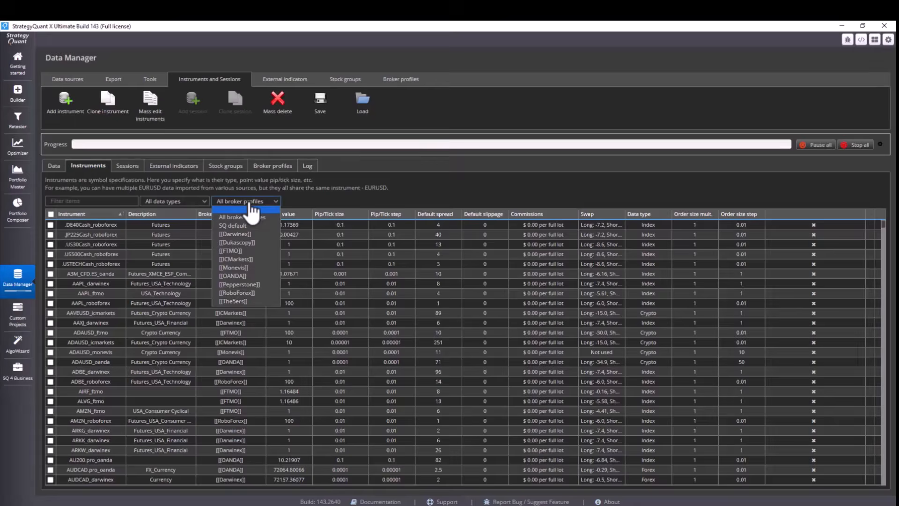
pyautogui.click(248, 243)
pyautogui.click(355, 256)
pyautogui.scroll(-1, 355, 258)
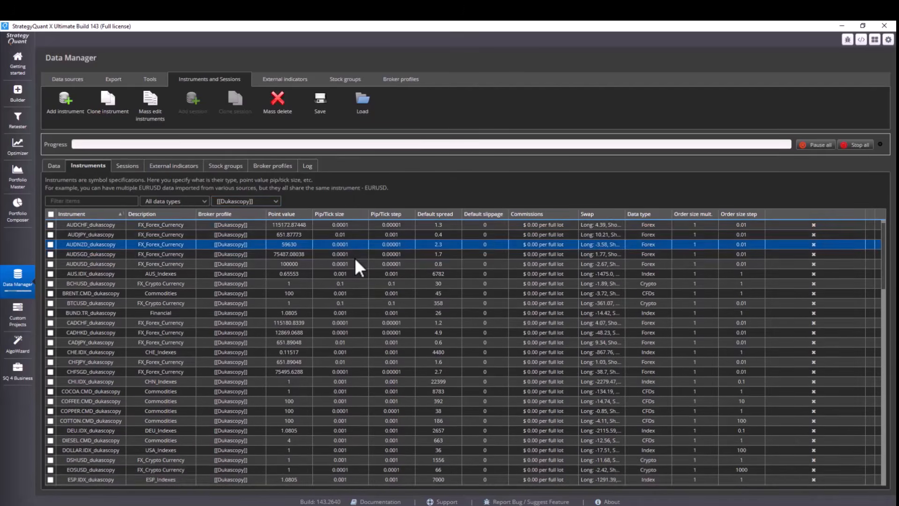
pyautogui.moveTo(882, 288); pyautogui.dragTo(882, 473)
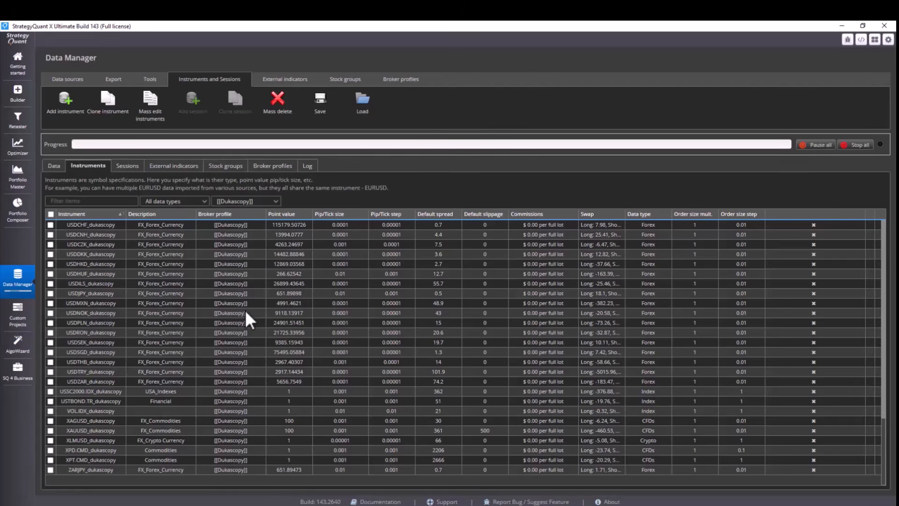
pyautogui.click(346, 264)
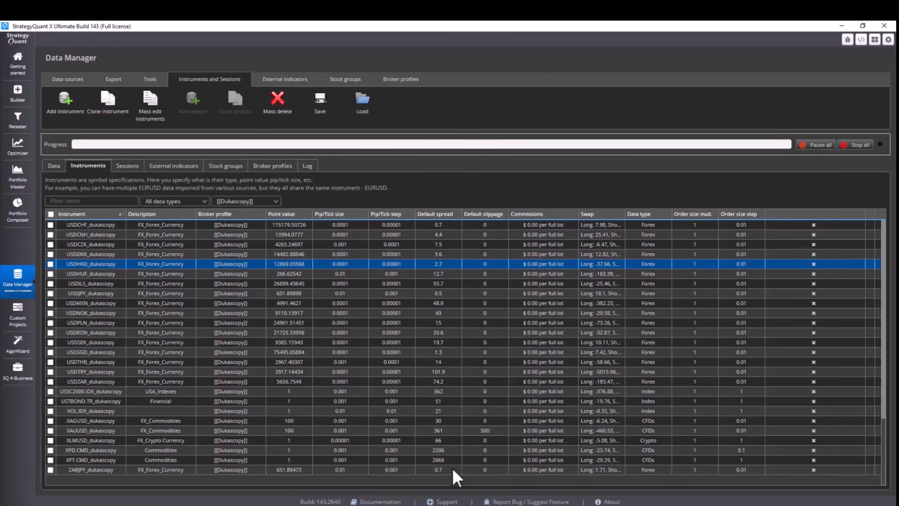
pyautogui.click(482, 214)
pyautogui.click(536, 234)
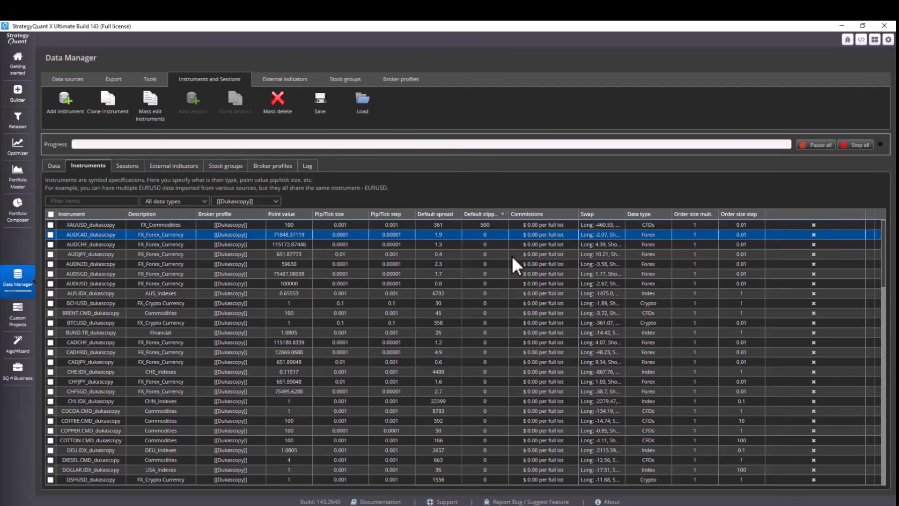
pyautogui.click(54, 167)
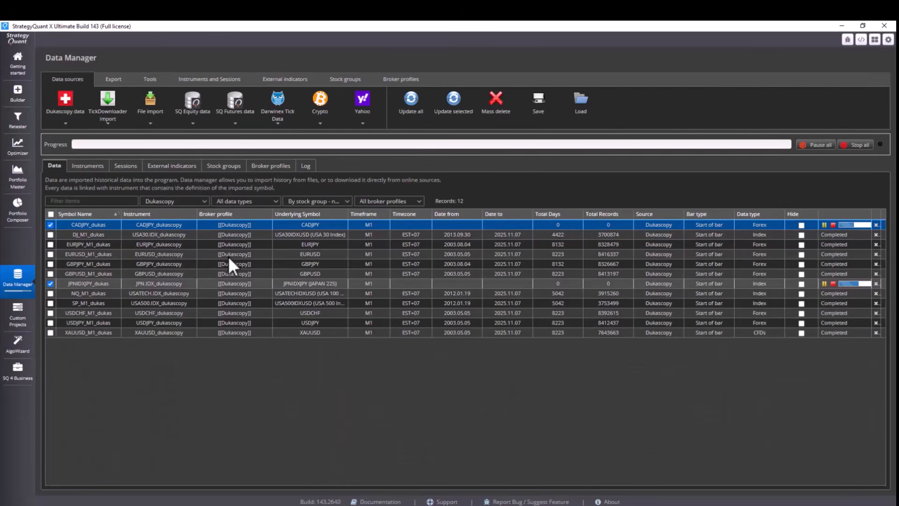
# Step: Deselect the two new data rows and open the Add Darwinex data dialog
pyautogui.click(50, 283)
pyautogui.click(51, 225)
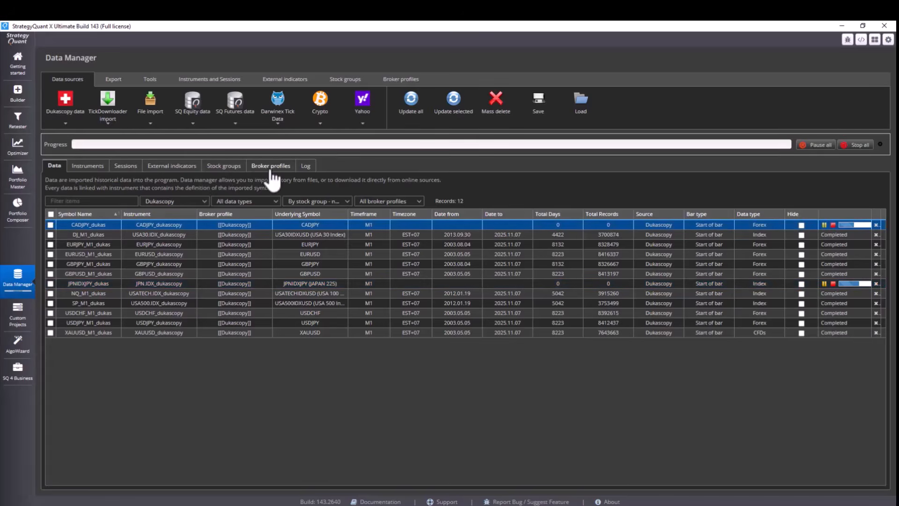
pyautogui.click(279, 117)
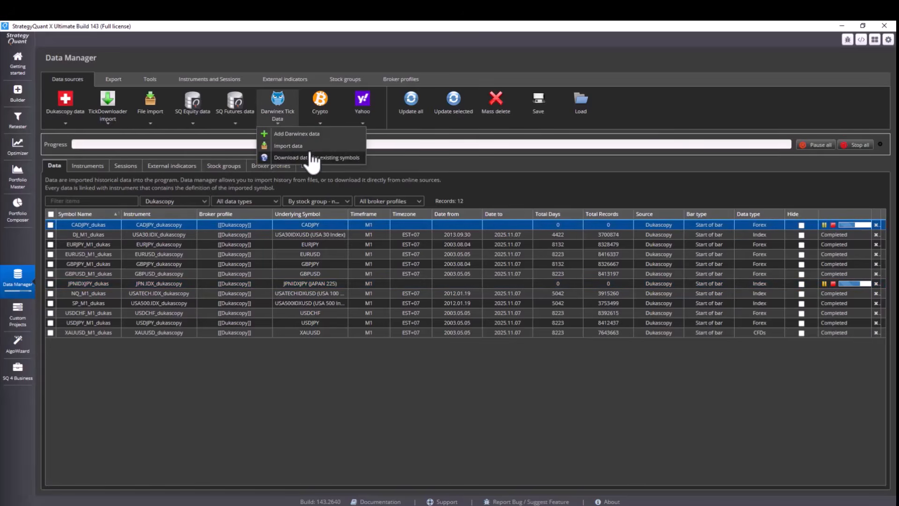
pyautogui.click(311, 133)
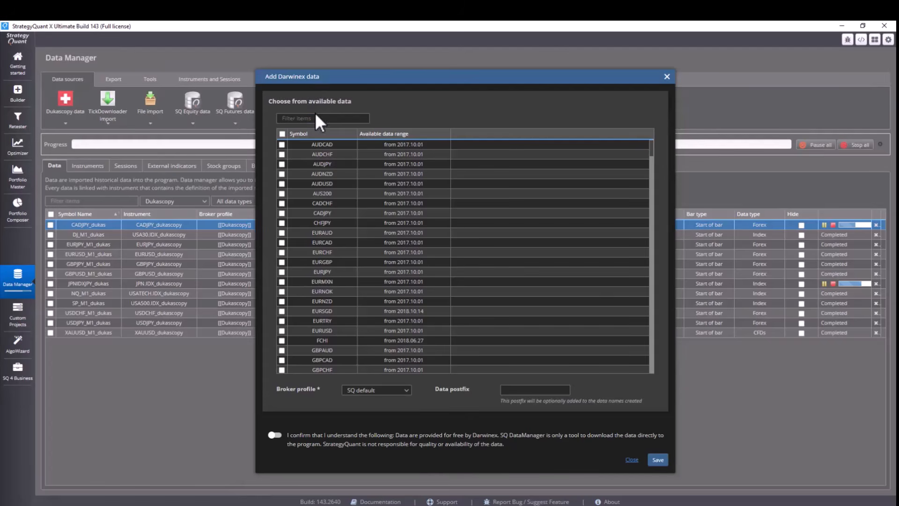
# Step: Filter the available Darwinex symbols for NDX and check the NDXm symbol
pyautogui.click(317, 117)
pyautogui.write('NAS')
pyautogui.press('BackSpace')
pyautogui.press('BackSpace')
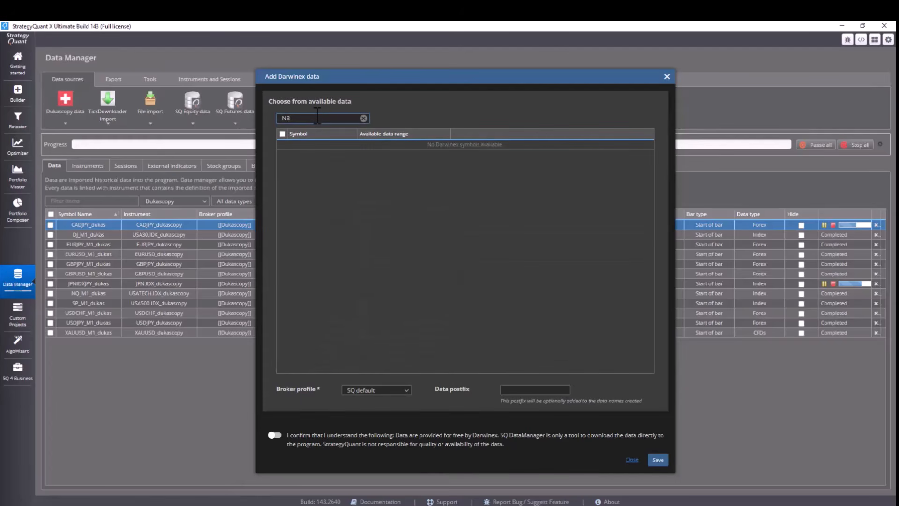
pyautogui.write('DX')
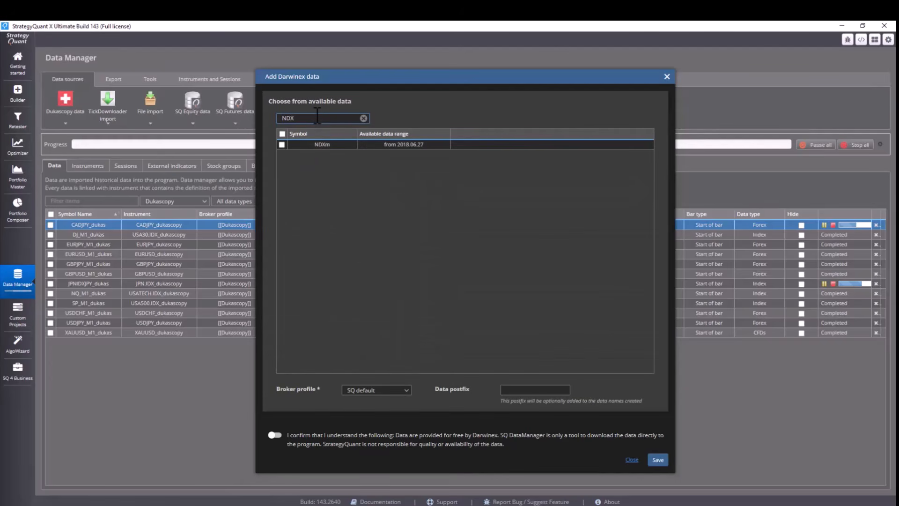
pyautogui.click(282, 145)
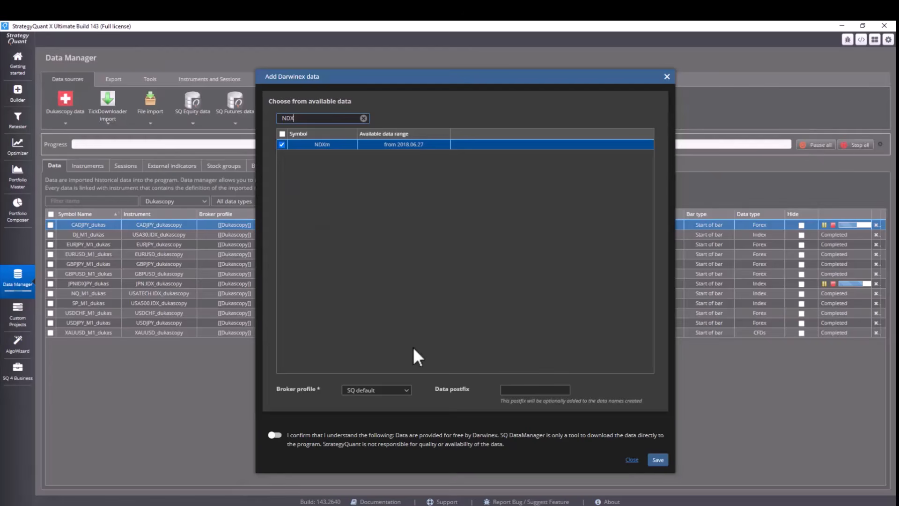
# Step: Set the broker profile to [[Darwinex]], accept the data-provider confirmation, and save
pyautogui.click(375, 394)
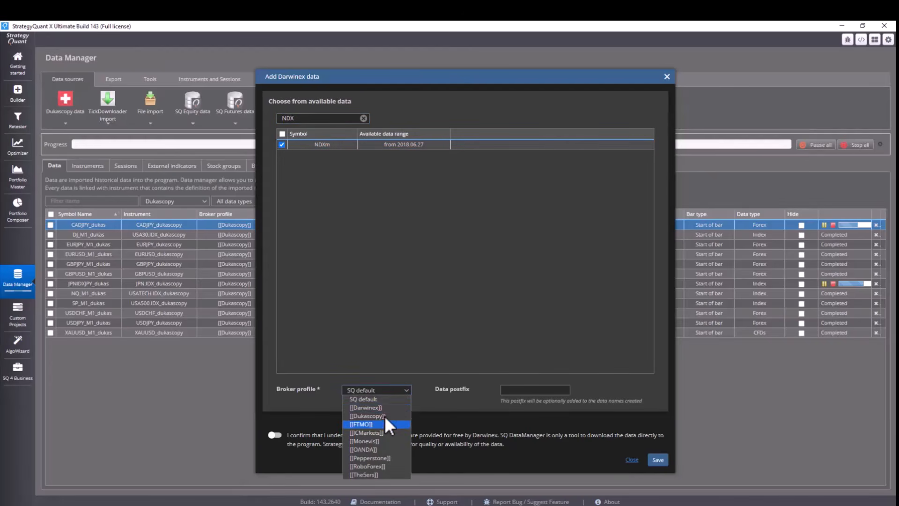
pyautogui.click(388, 407)
pyautogui.click(275, 435)
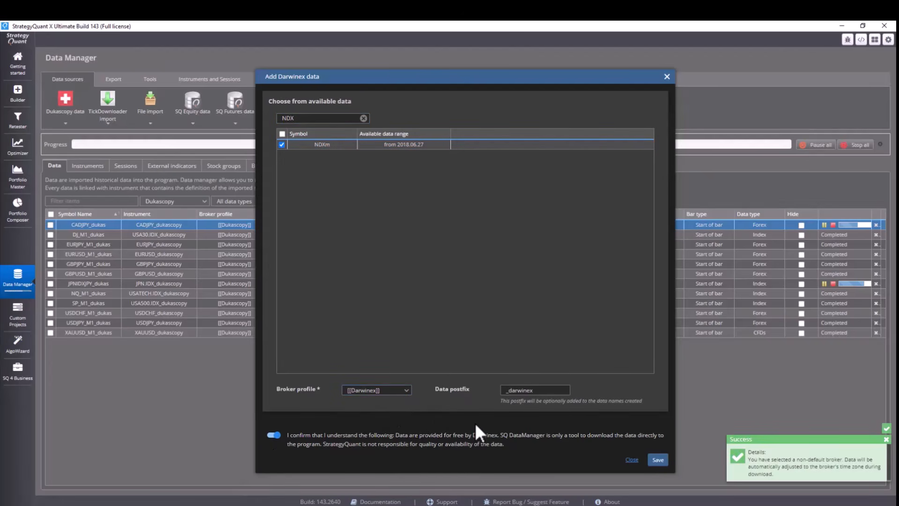
pyautogui.click(657, 460)
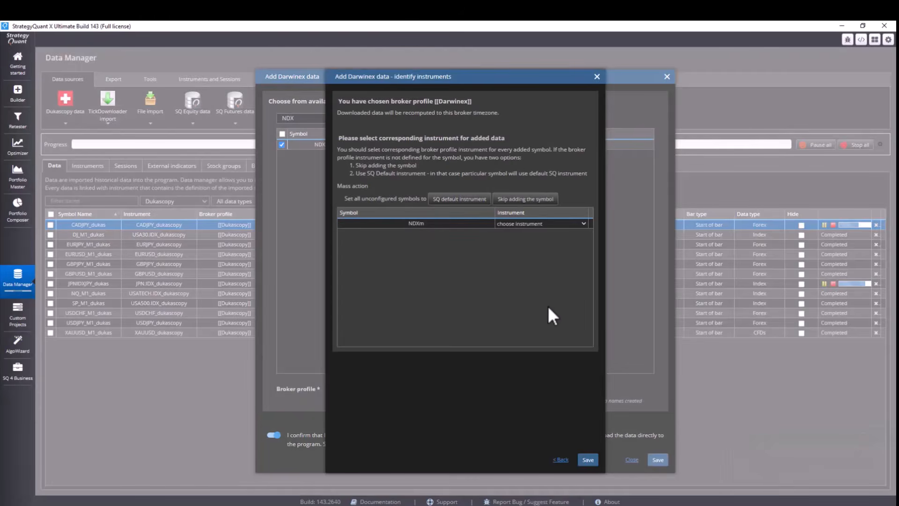
# Step: Assign the NDX_darwinex instrument to the NDXm symbol and save
pyautogui.press('n')
pyautogui.click(528, 224)
pyautogui.click(527, 224)
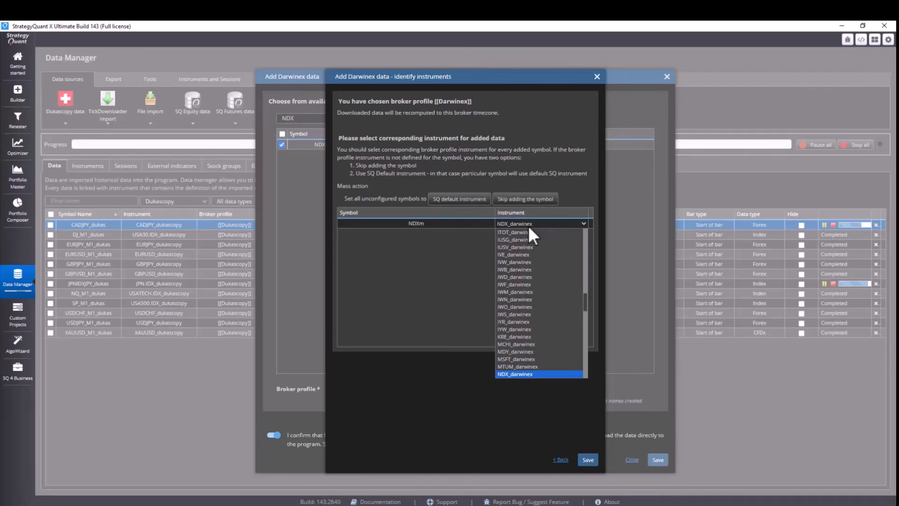
pyautogui.scroll(-1, 529, 229)
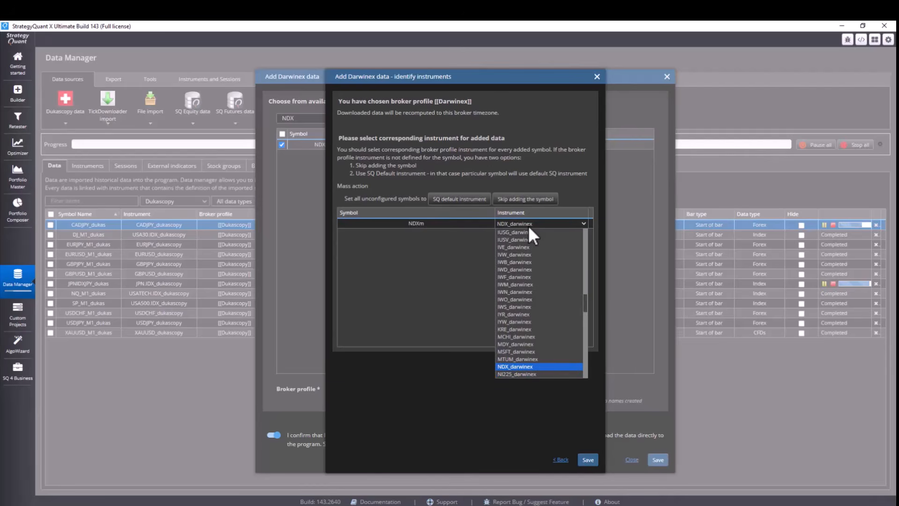
pyautogui.click(528, 226)
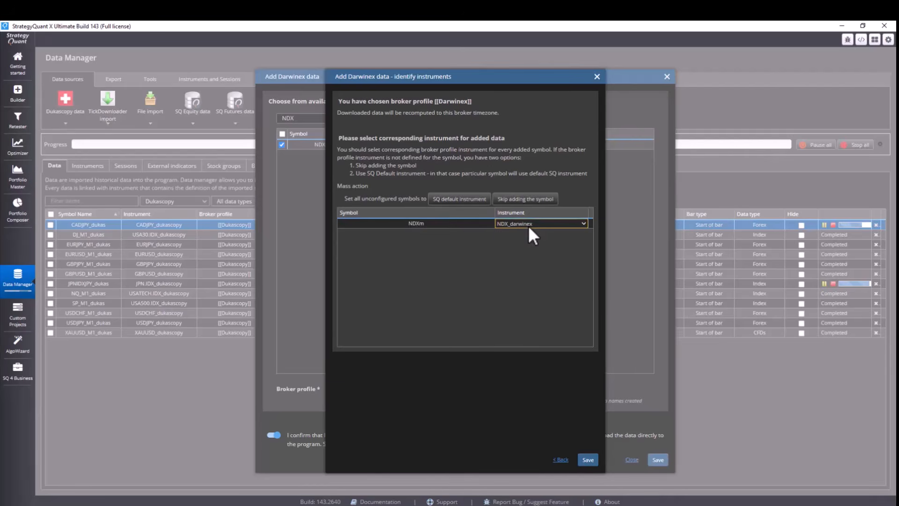
pyautogui.click(589, 461)
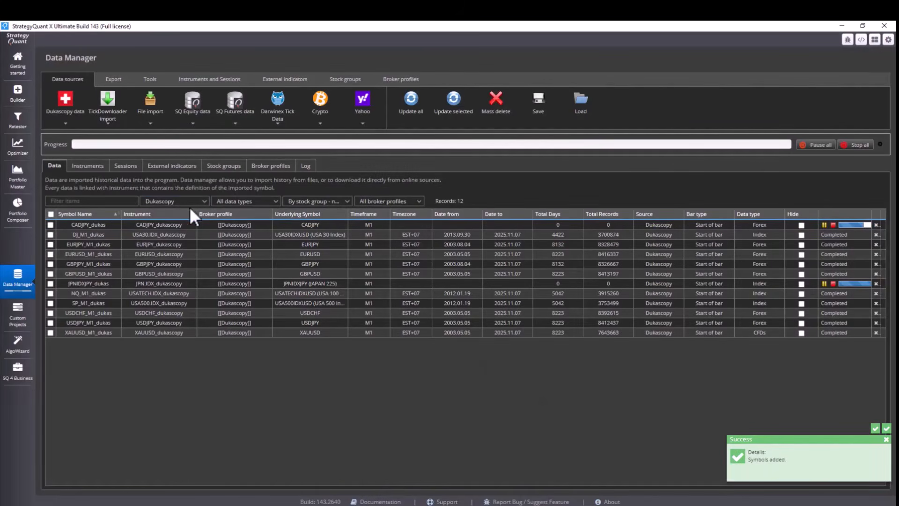
# Step: Filter the data list to Darwinex and check the NDXm_darwinex data row
pyautogui.click(187, 203)
pyautogui.click(169, 243)
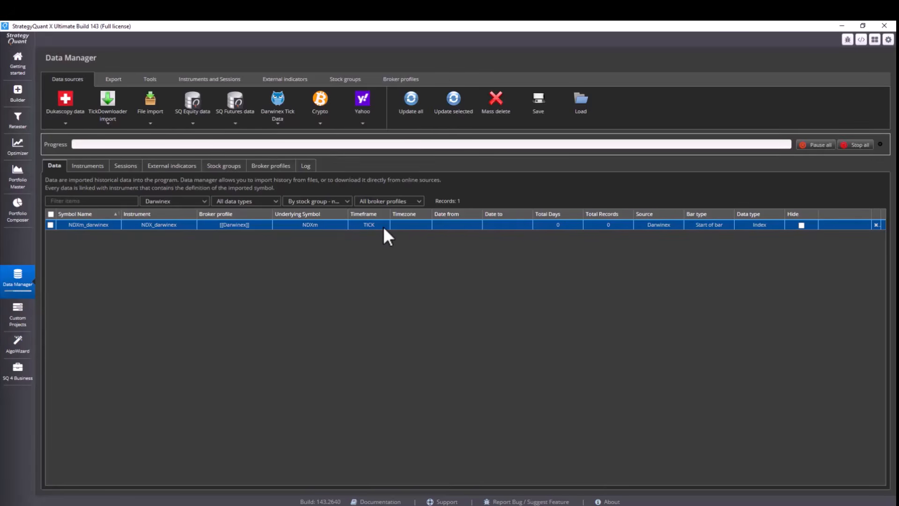
pyautogui.click(51, 225)
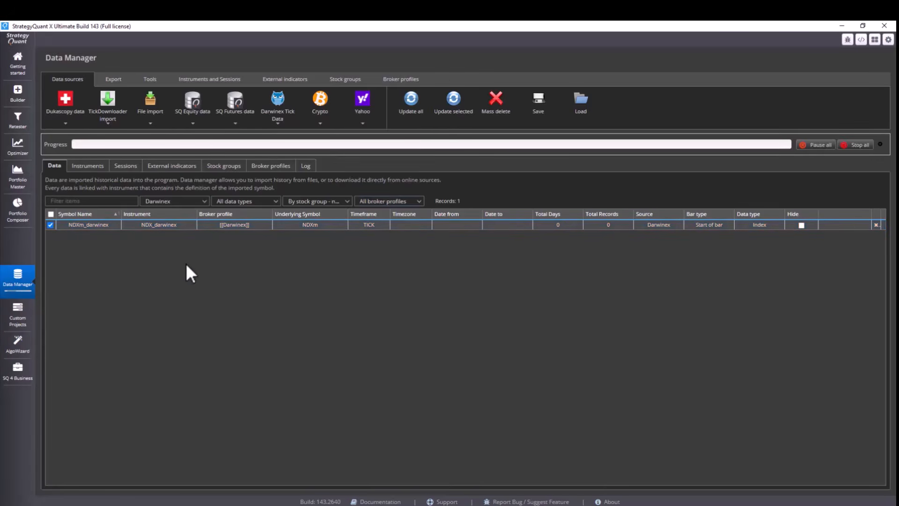
pyautogui.click(215, 225)
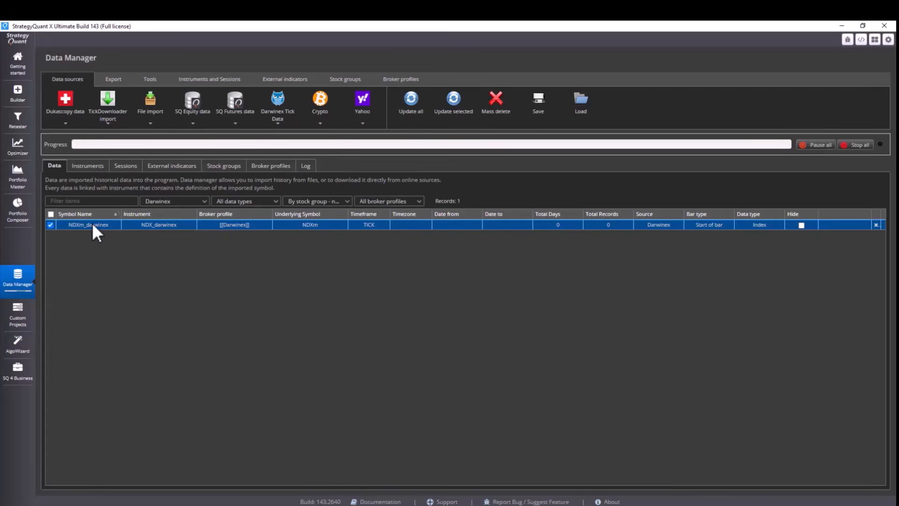
pyautogui.click(50, 224)
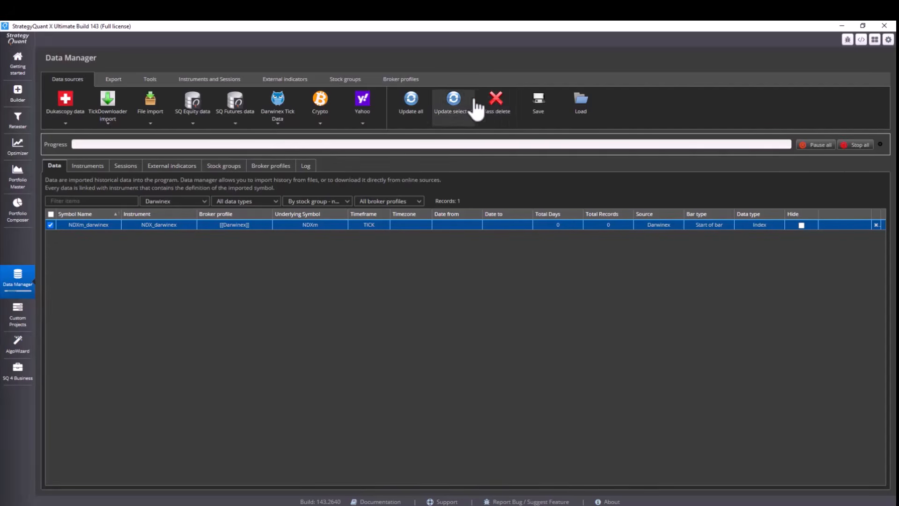
# Step: Switch the data filter back to Dukascopy and select the JPNIDXJPY_dukas row
pyautogui.click(174, 201)
pyautogui.click(175, 224)
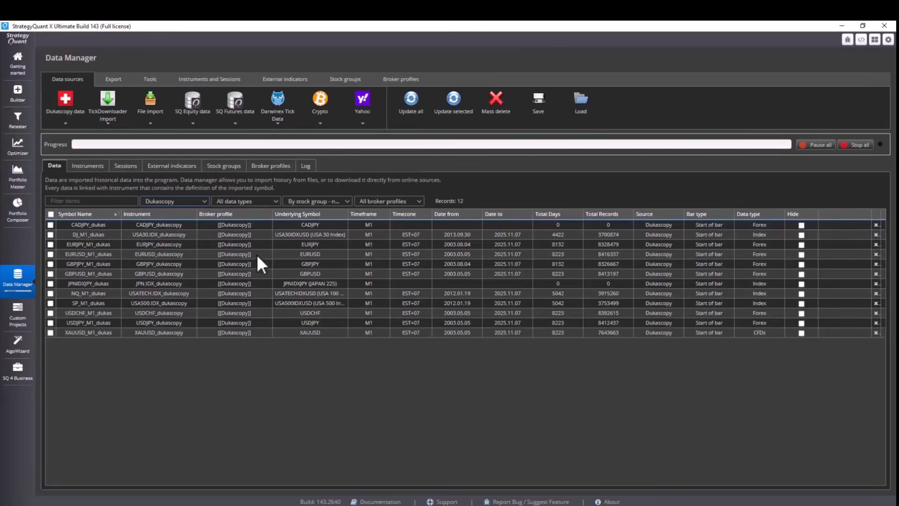
pyautogui.click(246, 283)
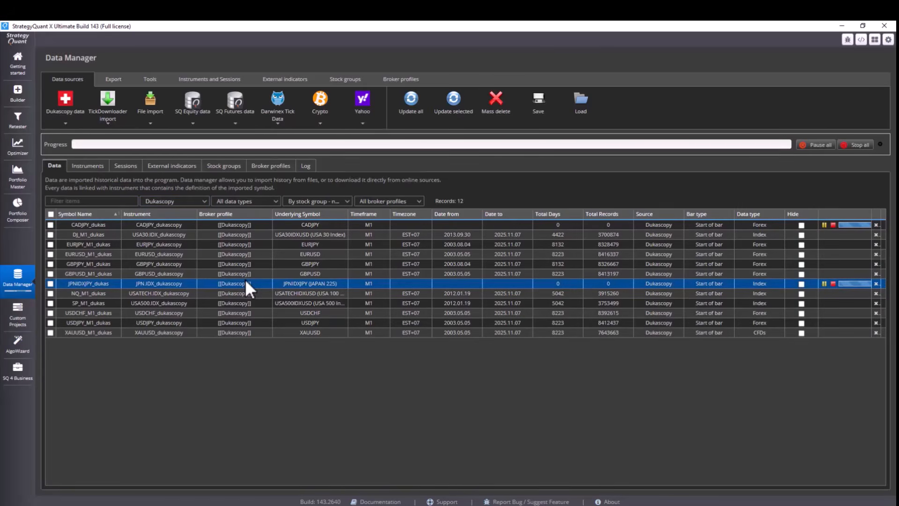